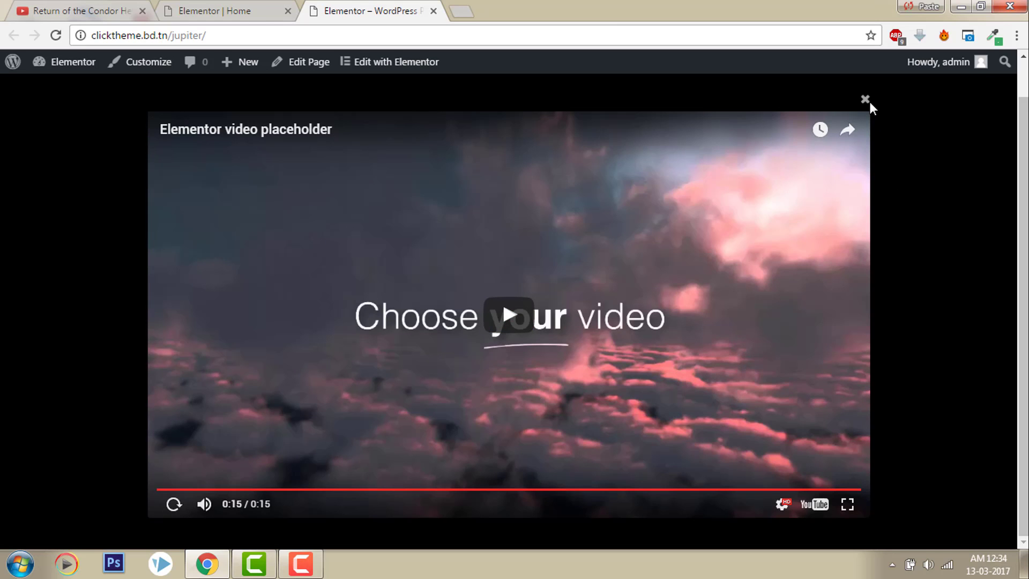
Remove the old video widget and place a fresh Video widget on the empty page
left_click(241, 10)
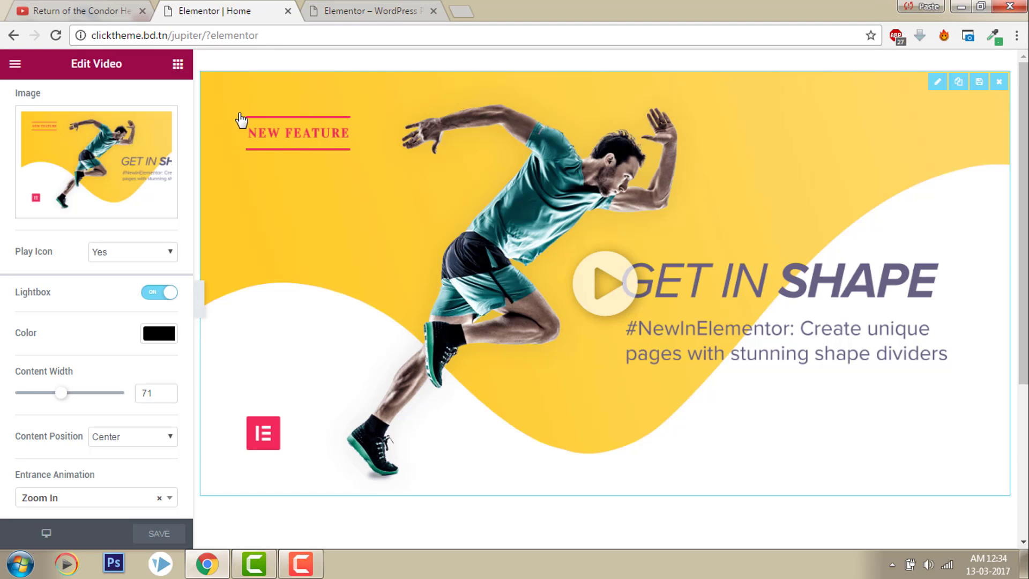
left_click(999, 82)
left_click(585, 265)
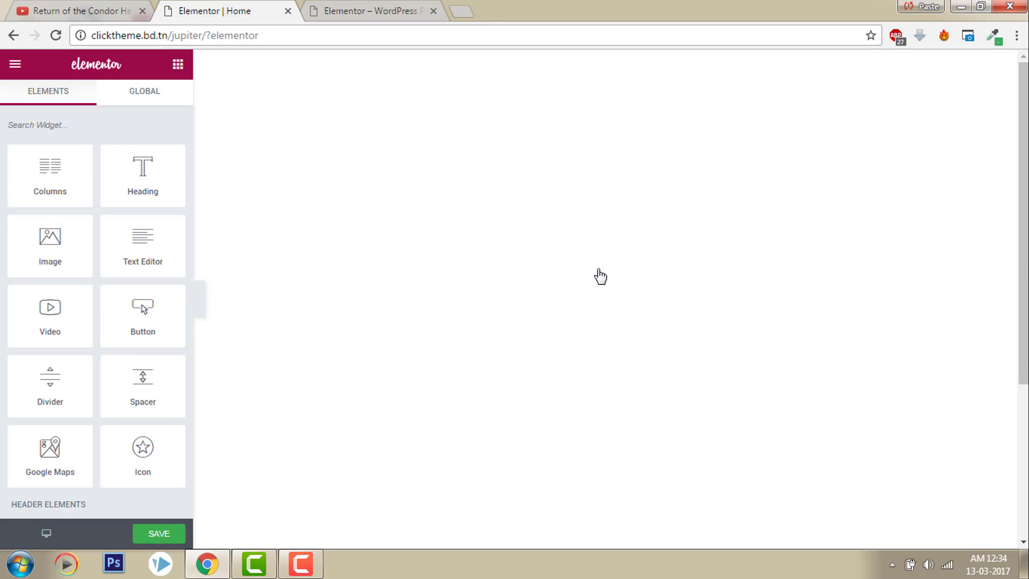
left_click_drag(51, 324, 404, 314)
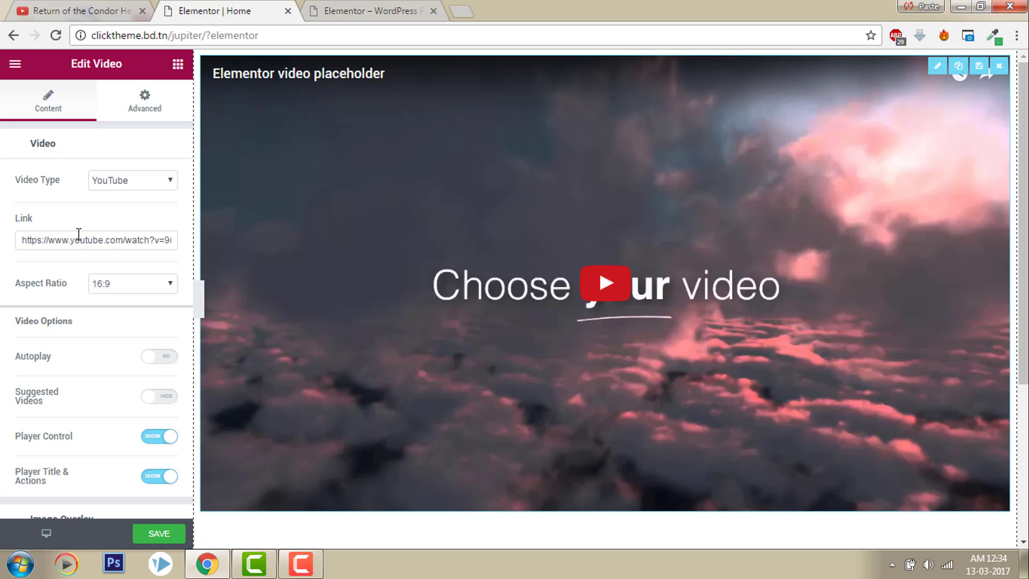
Inspect the default YouTube link and the video source type options
left_click(79, 234)
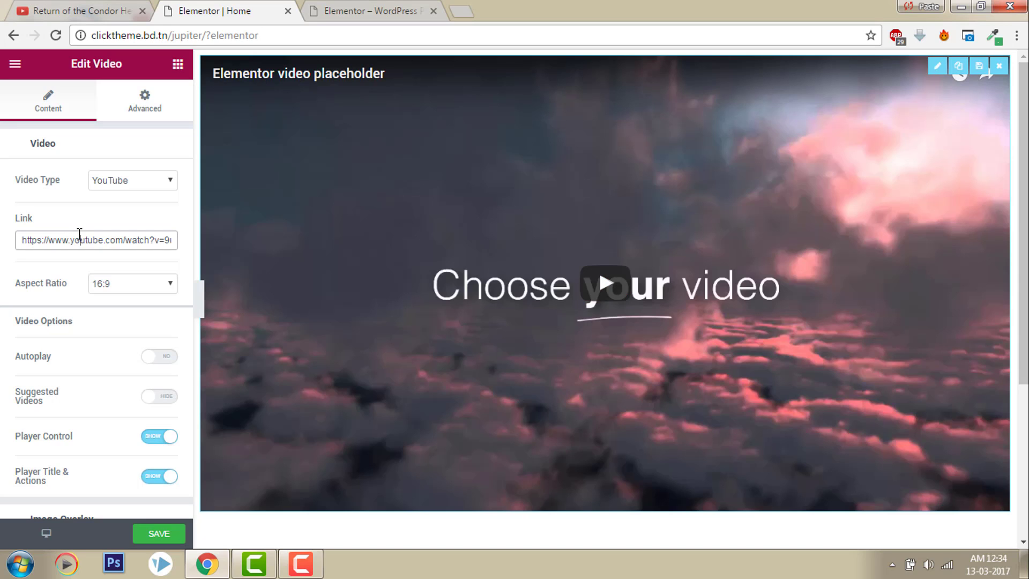
left_click_drag(23, 241, 153, 250)
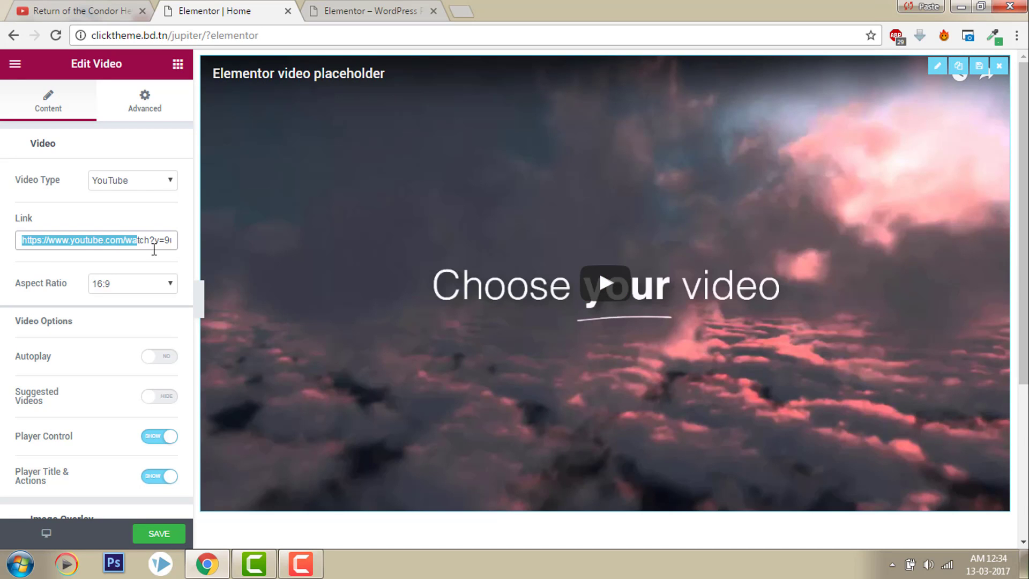
left_click(122, 180)
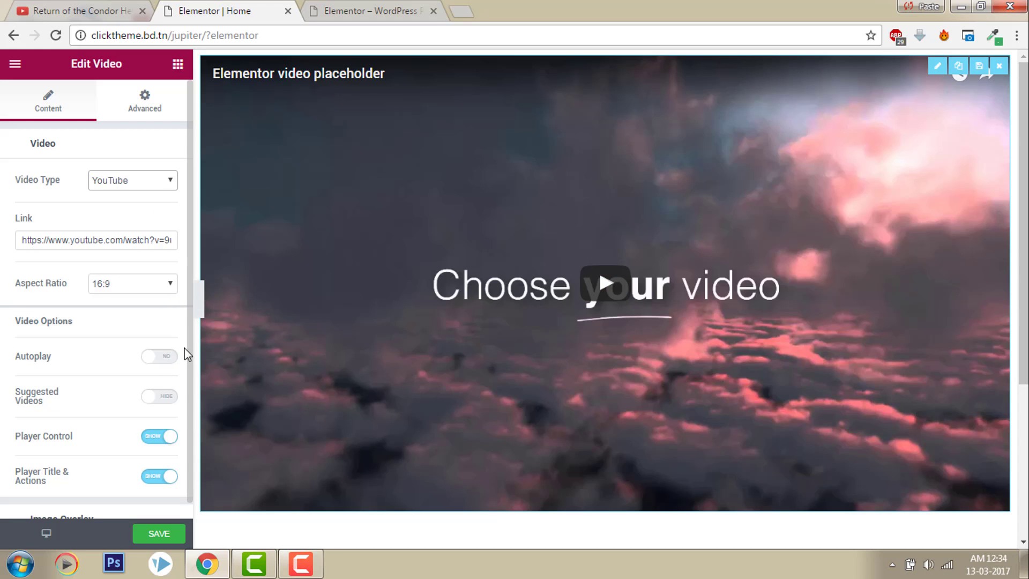
scroll(188, 379, "down", 1)
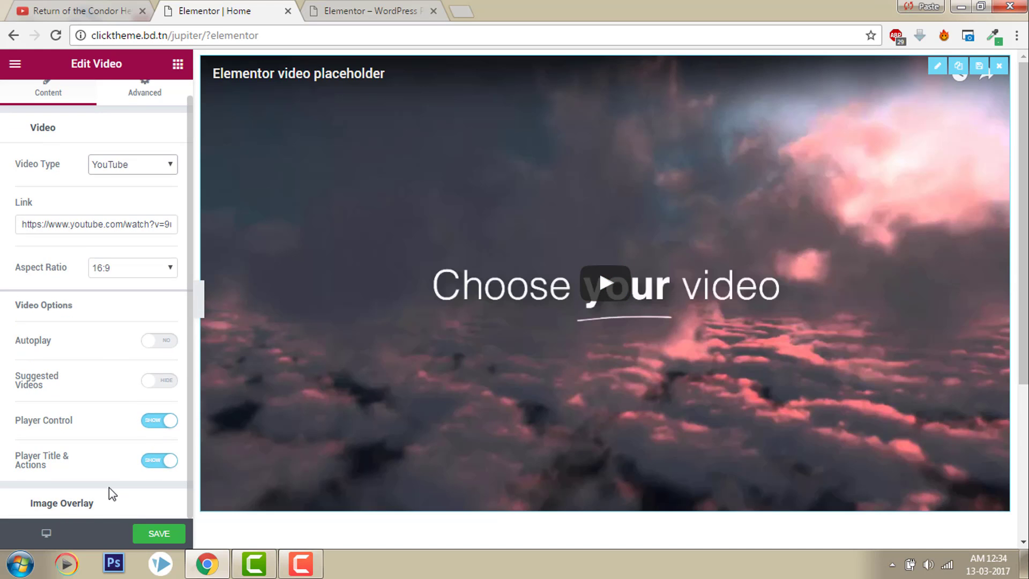
Enable Image Overlay and insert the runner 'Get in Shape' image from the Media Library
left_click(73, 504)
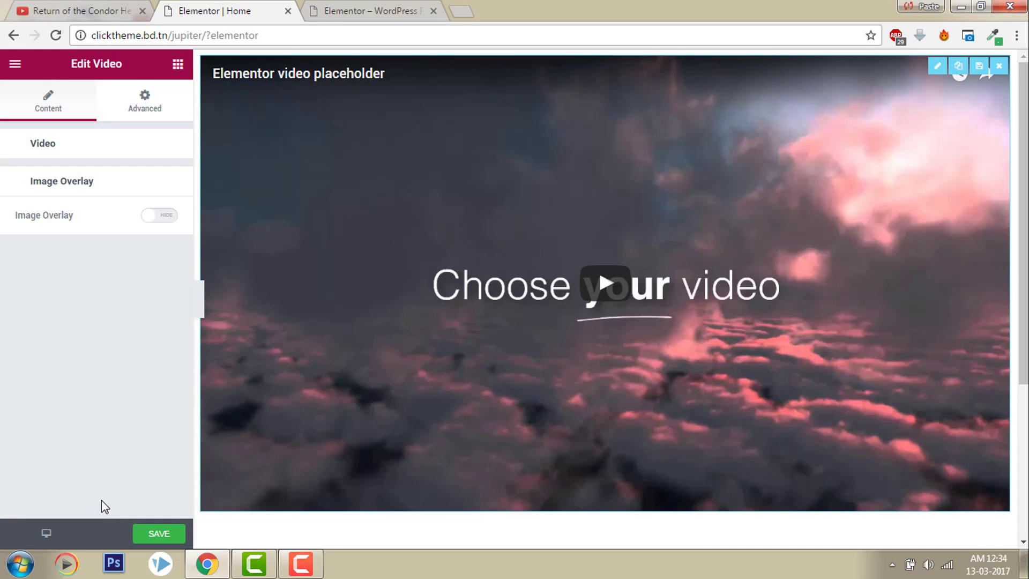
left_click(165, 217)
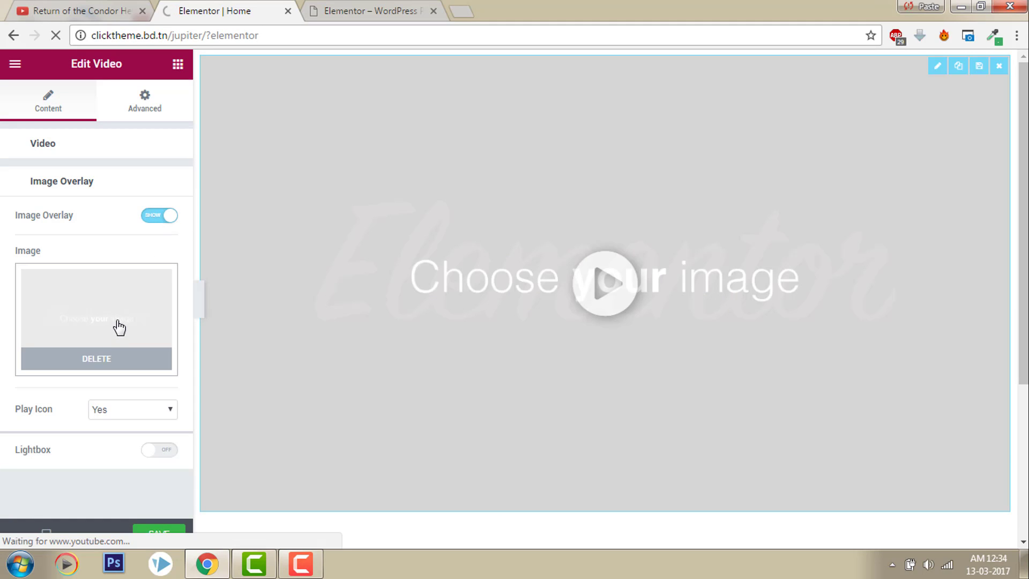
left_click(118, 322)
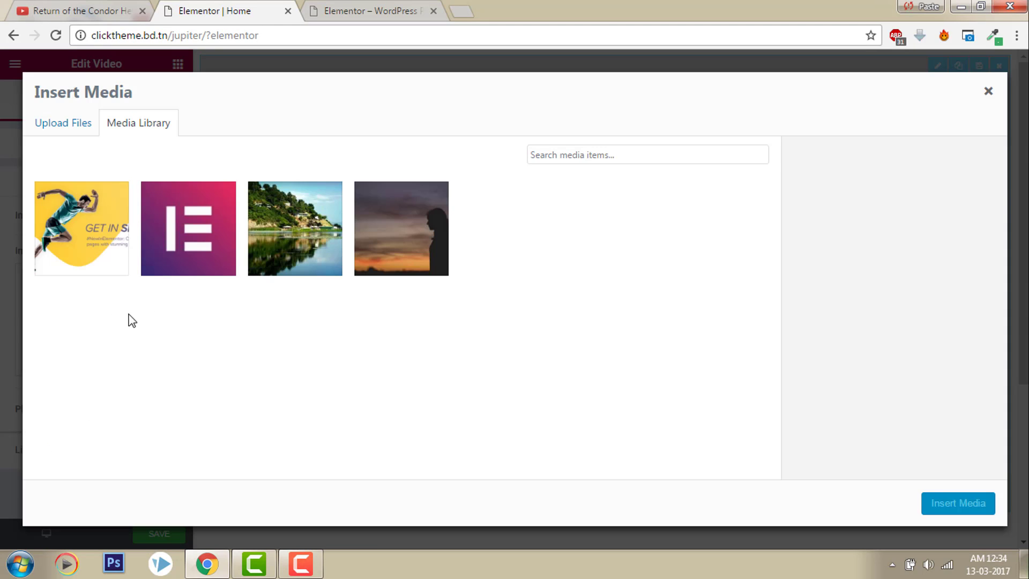
left_click(119, 227)
left_click(955, 508)
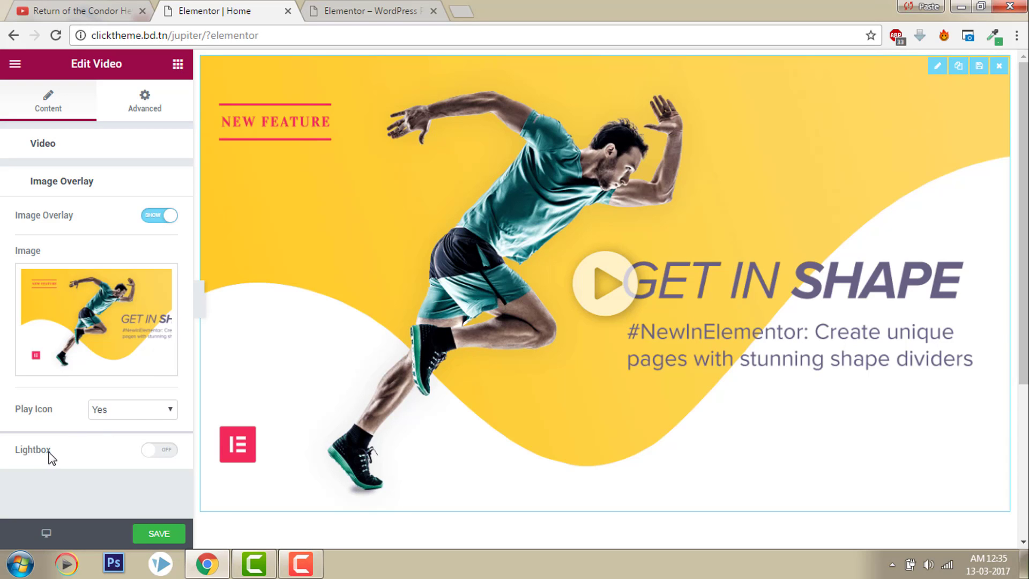
Turn Lightbox on and adjust the lightbox Content Width to 60
left_click(160, 451)
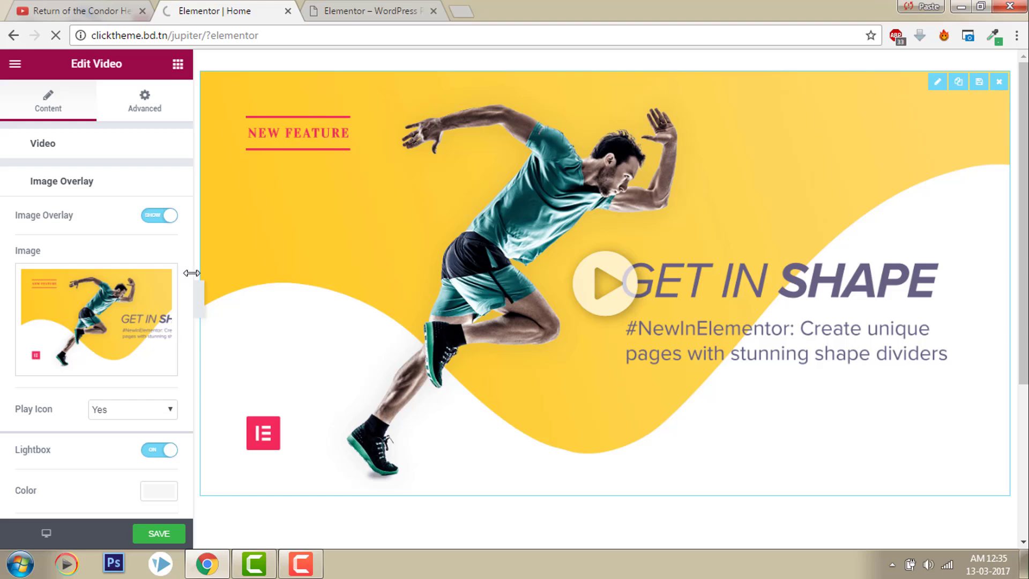
left_click_drag(190, 270, 184, 416)
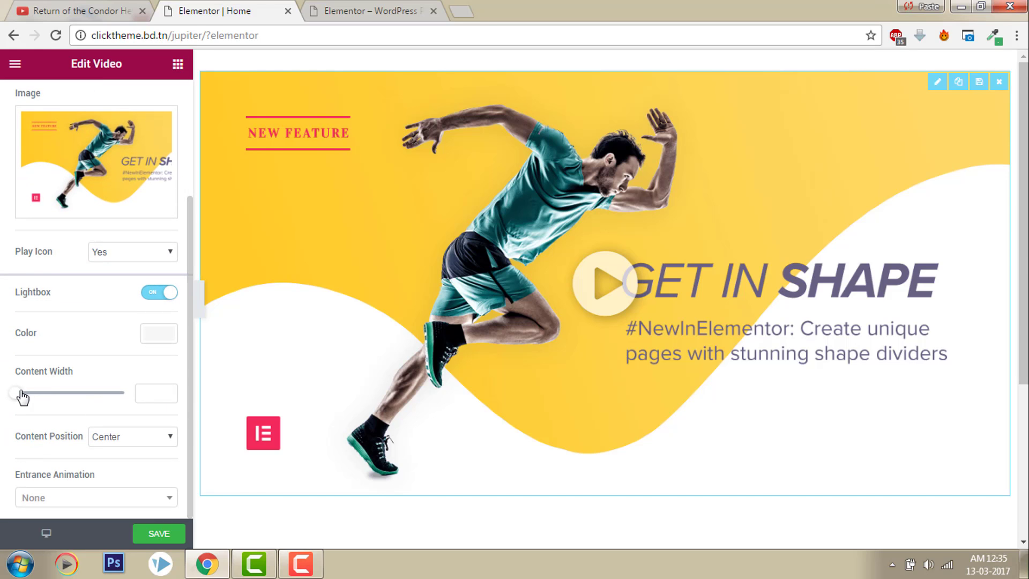
left_click_drag(27, 401, 34, 401)
double_click(166, 399)
type("60")
Keep Content Position at Center and choose the Zoom In entrance animation
left_click(155, 443)
left_click(58, 502)
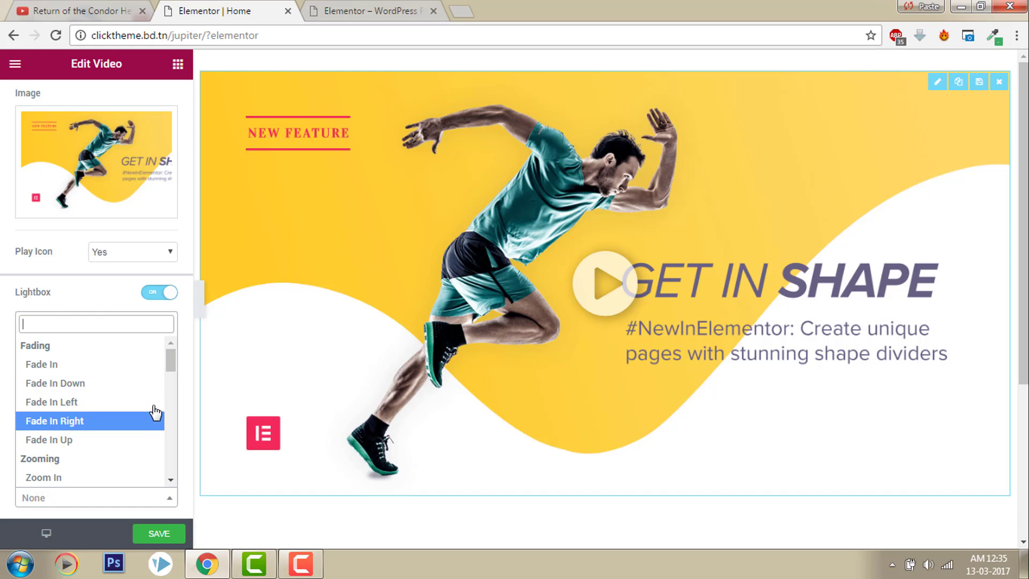
left_click_drag(169, 367, 169, 379)
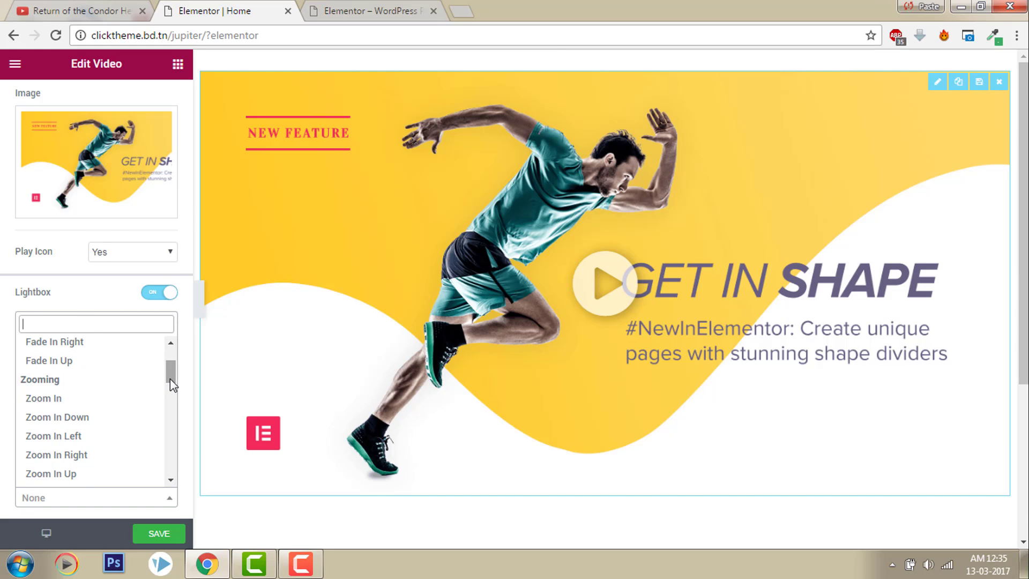
left_click(116, 409)
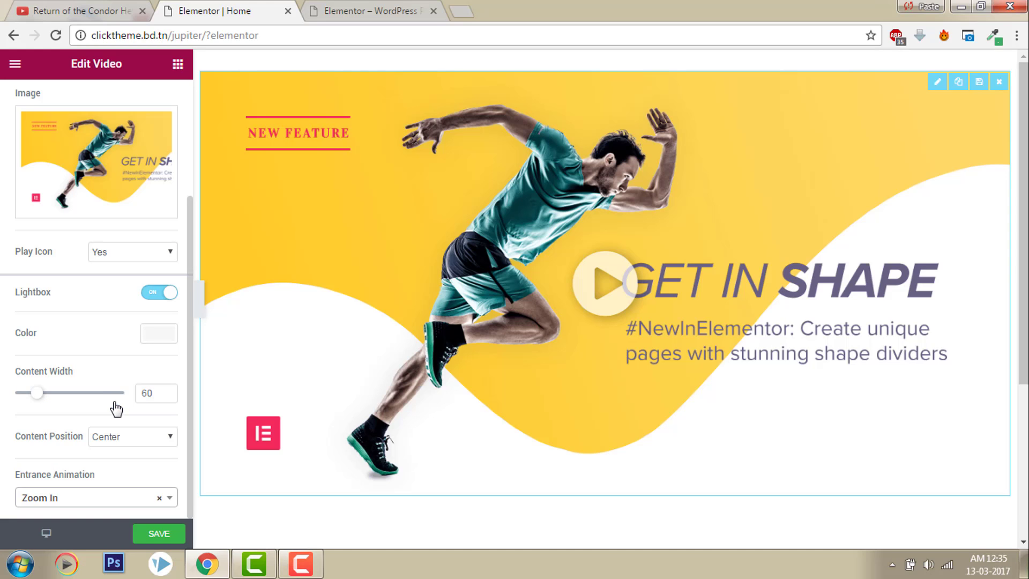
Save the page, reload the live site and play the video in its zoom-in lightbox
left_click(162, 546)
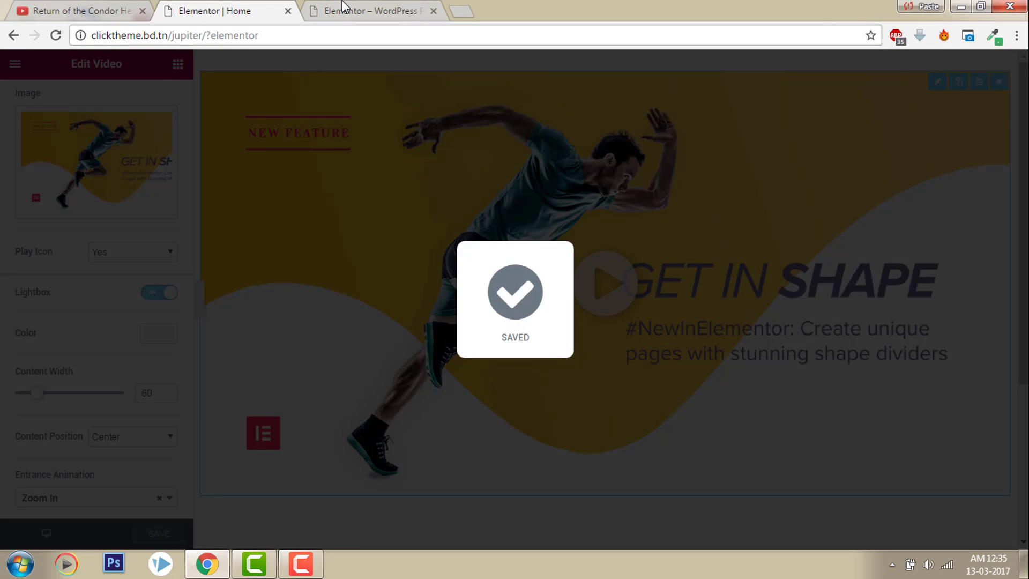
left_click(343, 6)
left_click(56, 36)
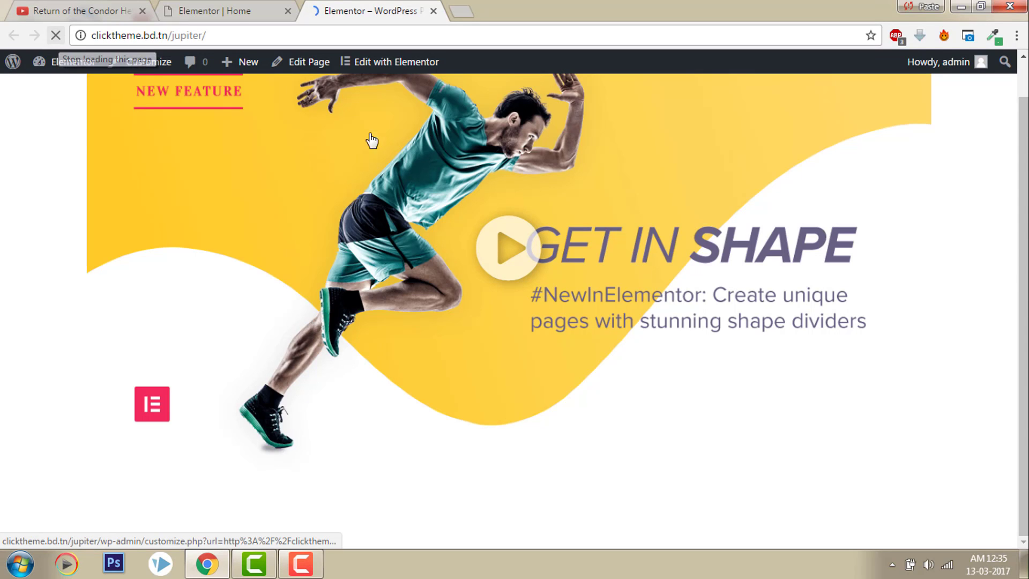
left_click(504, 251)
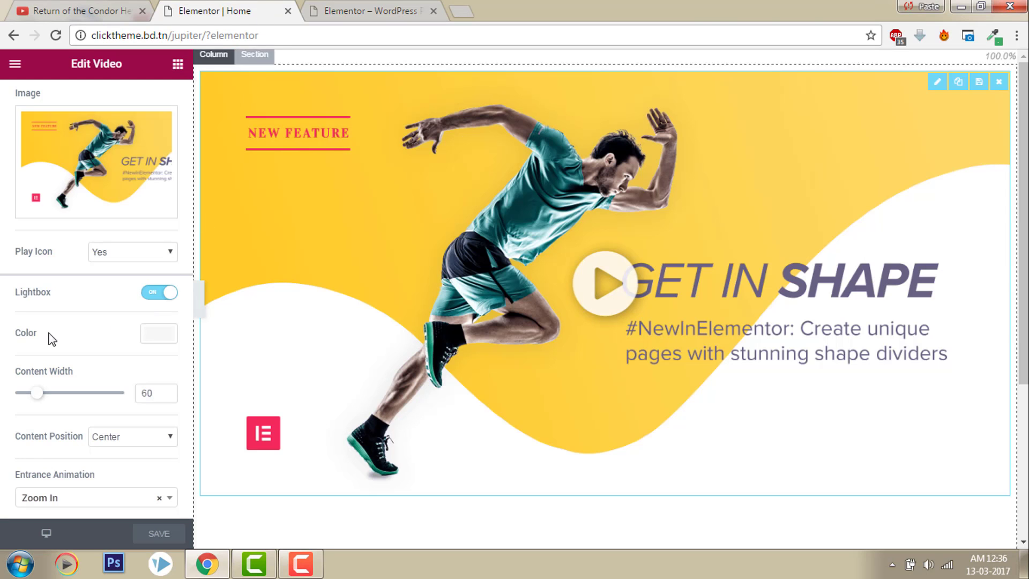
Make the lightbox background the green preset, save, and check it on the reloaded live page
left_click(161, 334)
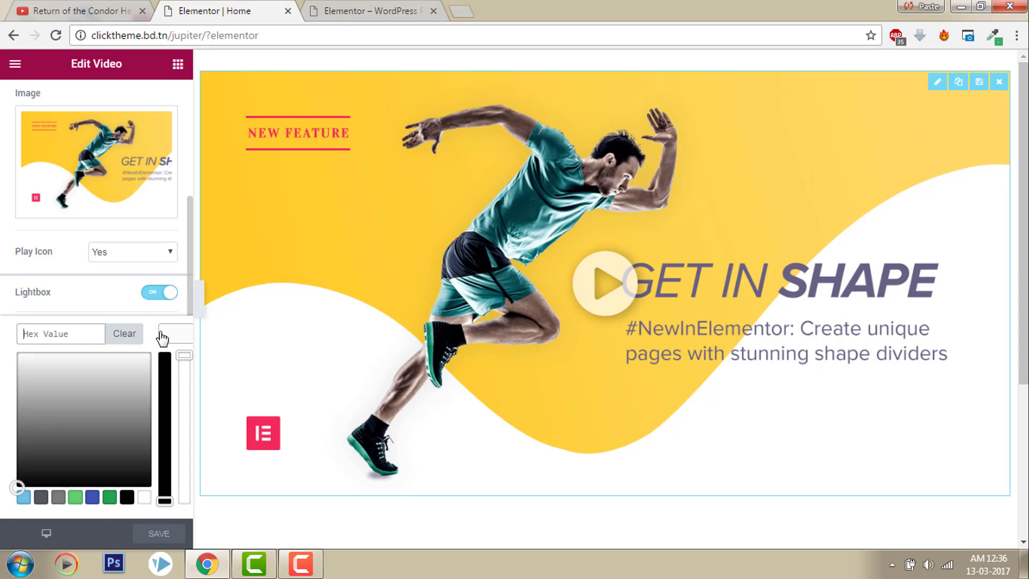
left_click(109, 497)
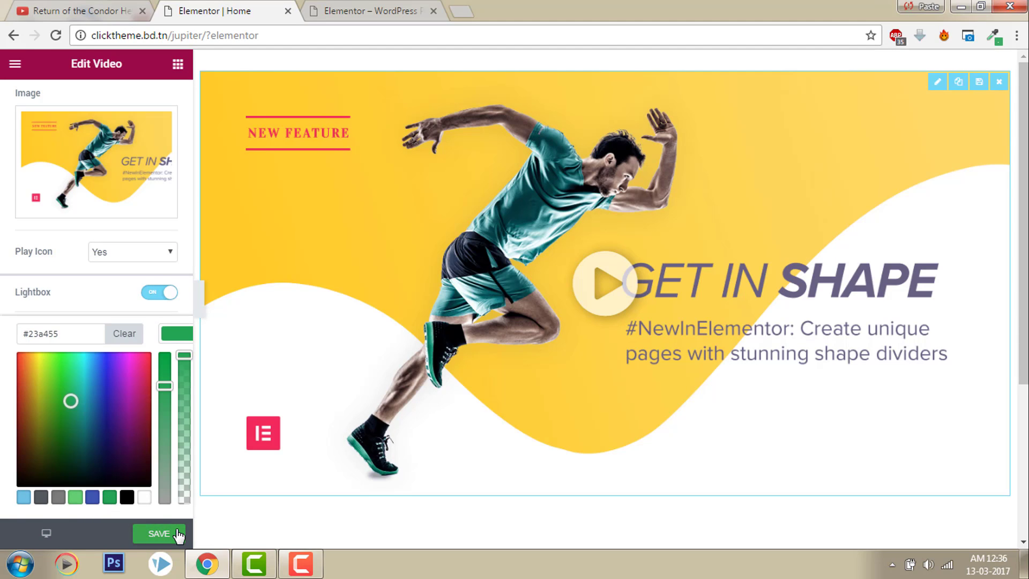
left_click(176, 534)
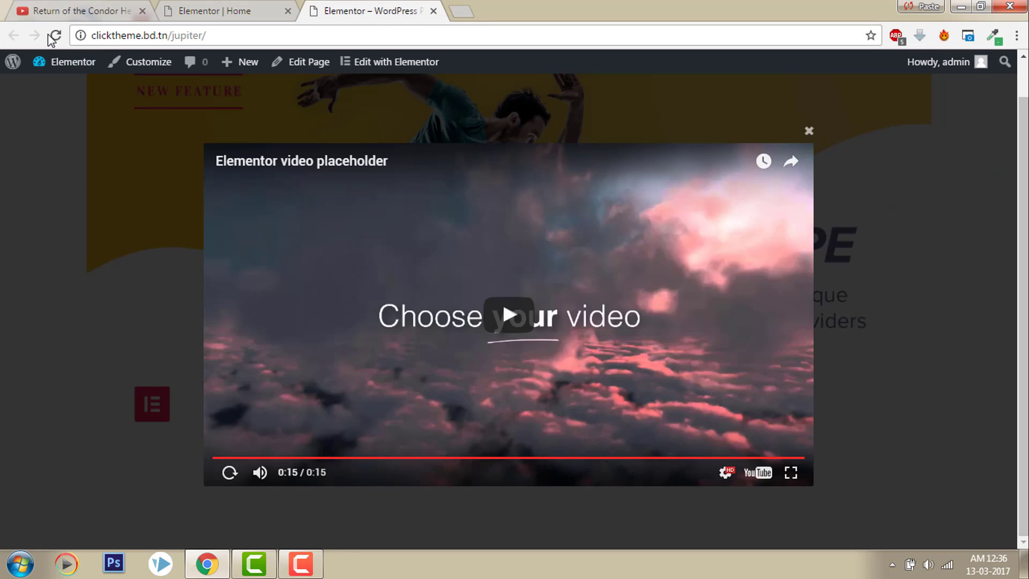
left_click(54, 36)
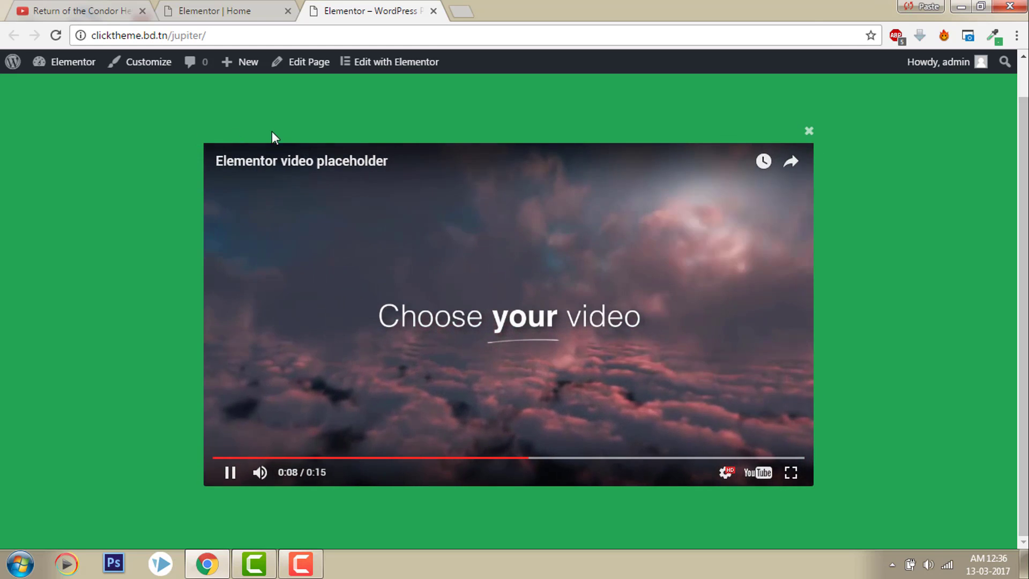
left_click(215, 10)
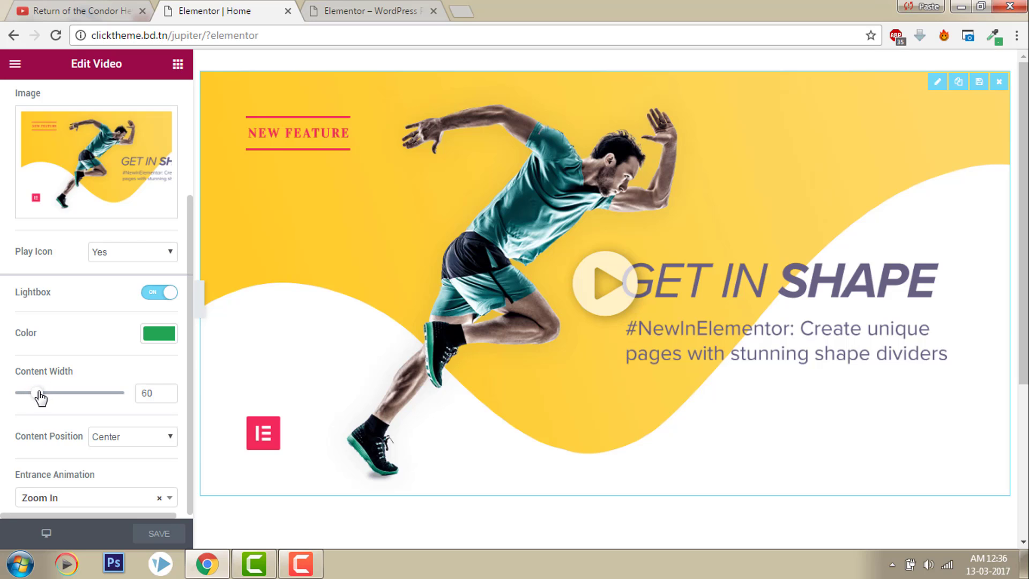
Widen the lightbox Content Width to 70, save, and reload the live page to see it
left_click_drag(40, 398, 48, 400)
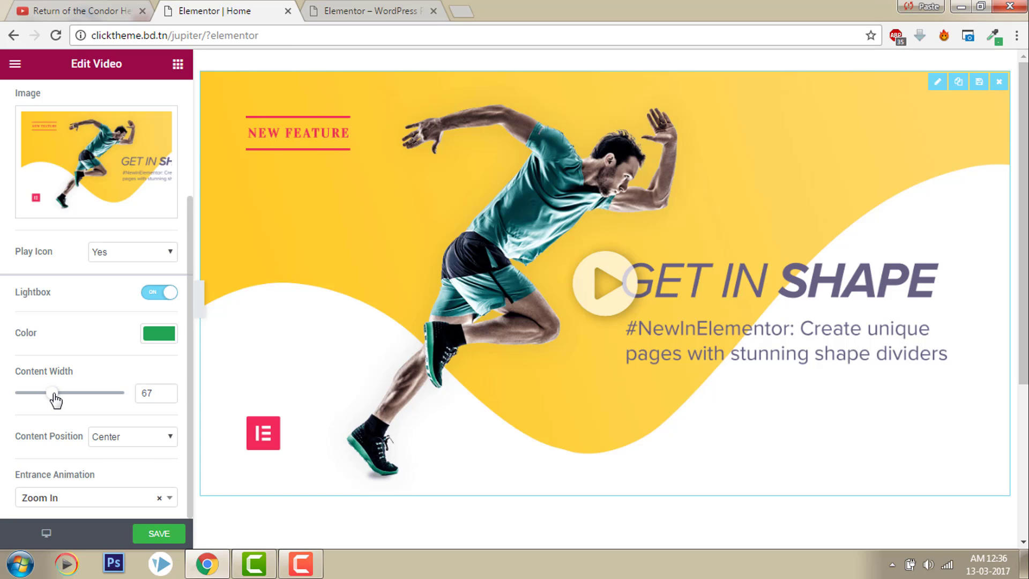
double_click(146, 392)
type("7")
type("0")
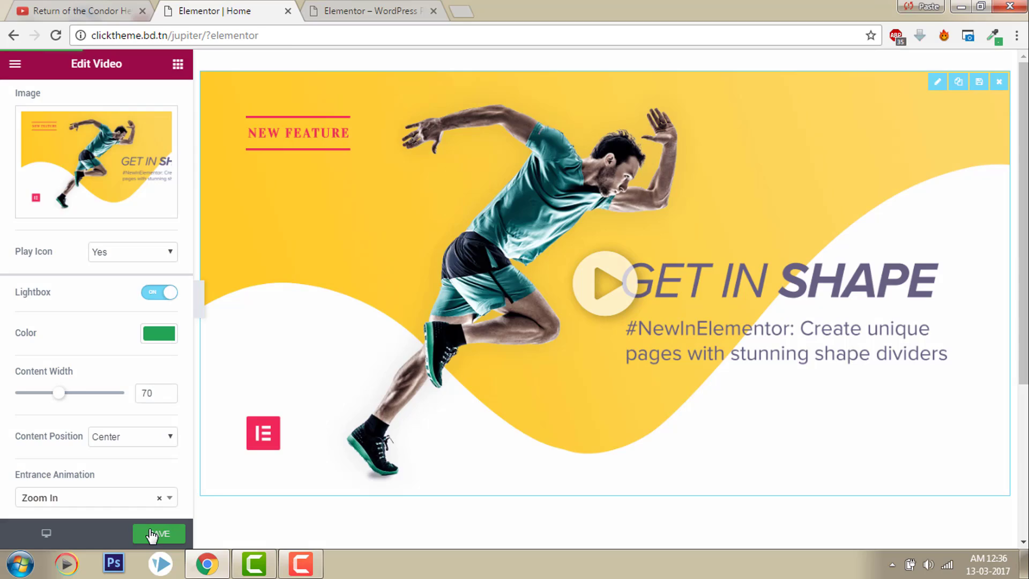
left_click(152, 536)
left_click(415, 9)
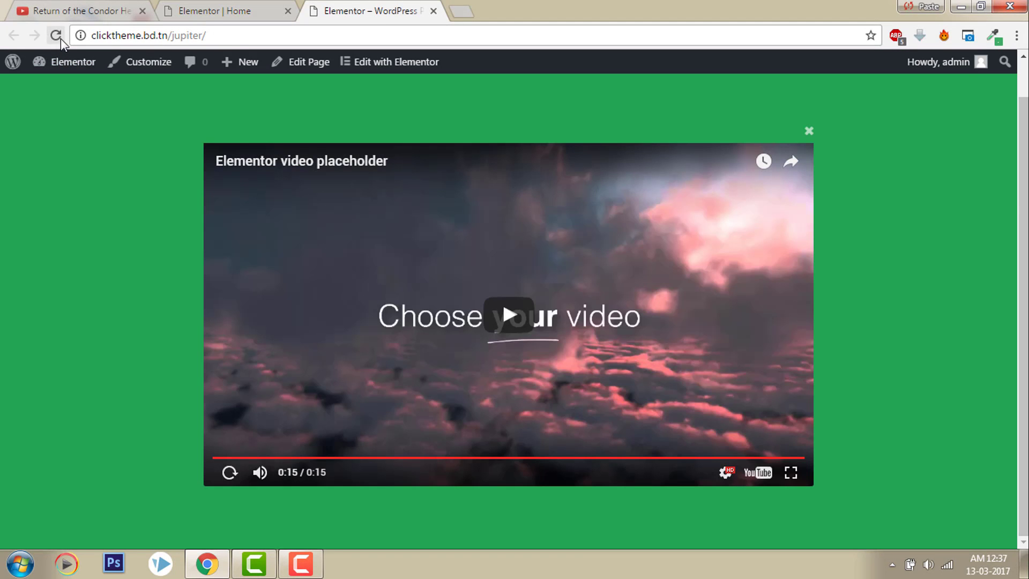
left_click(55, 36)
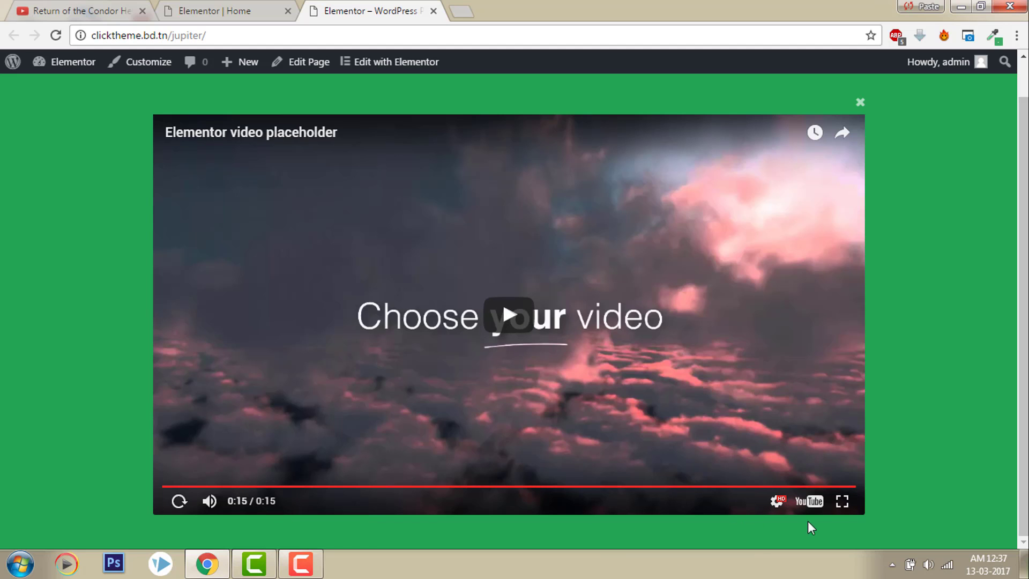
Set the lightbox Content Width to 100, save, and reload the live page for full width
left_click(258, 10)
left_click(165, 392)
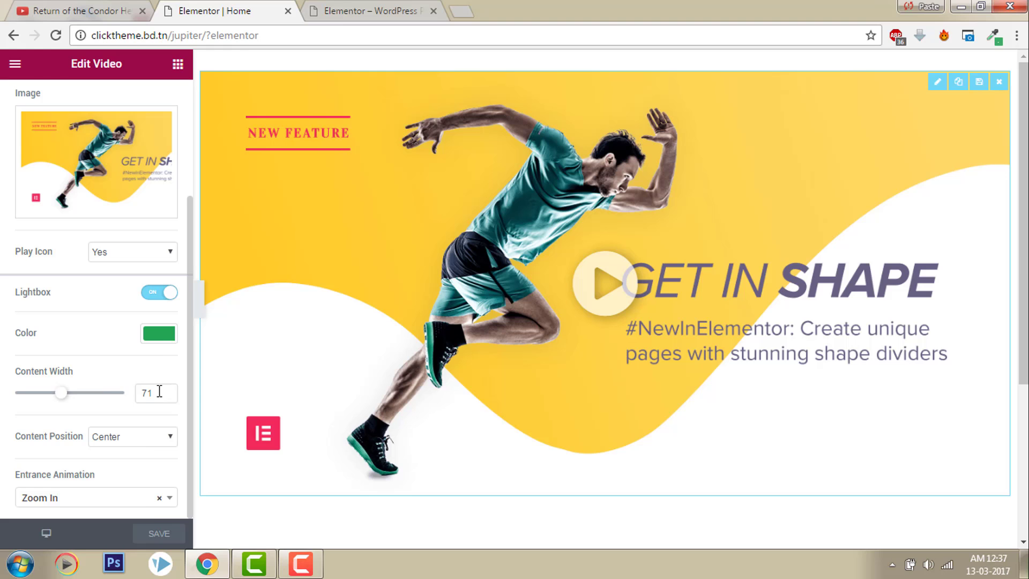
type("100")
left_click(159, 535)
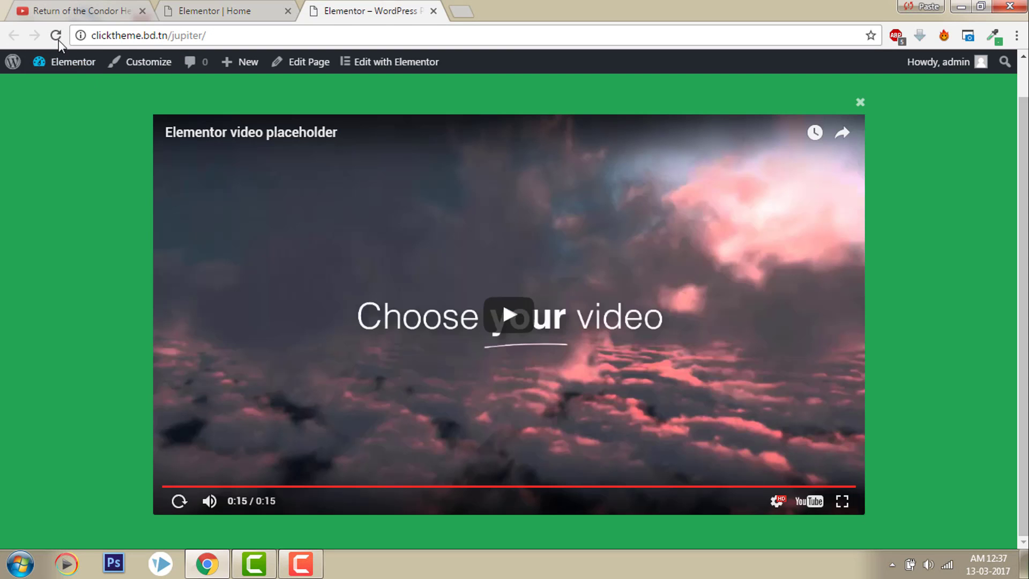
left_click(56, 35)
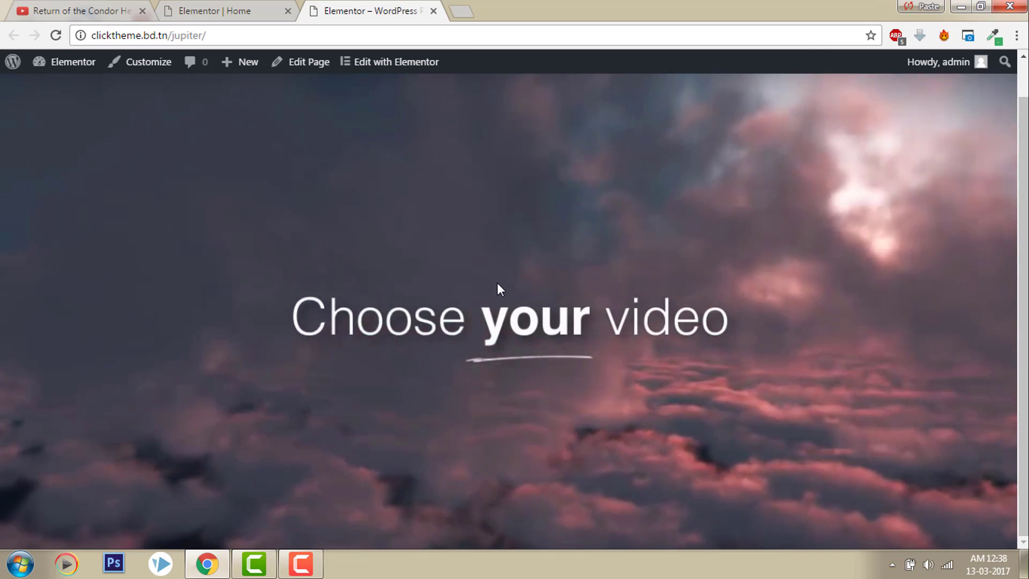
left_click(498, 283)
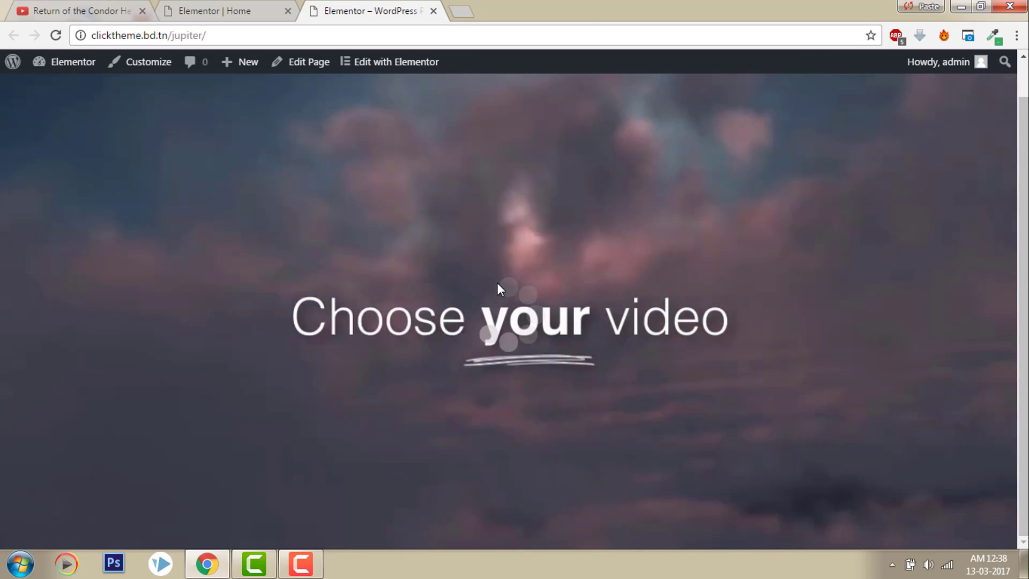